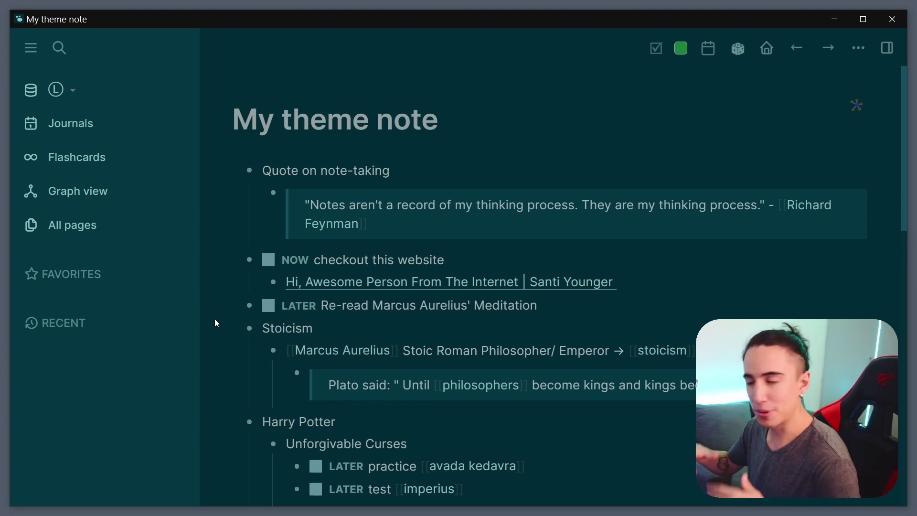
# - Preview the app in the light theme, then switch back to dark
pyautogui.scroll(-5, 216, 323)
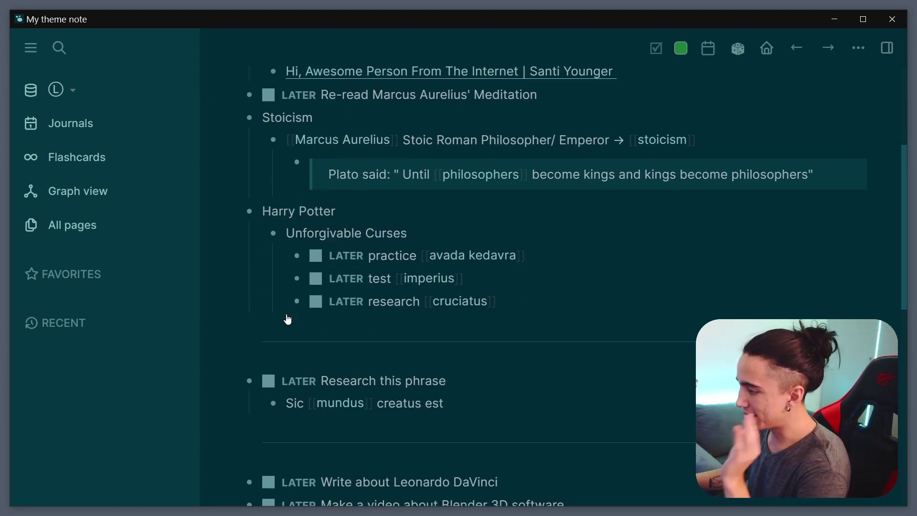
pyautogui.scroll(-5, 288, 319)
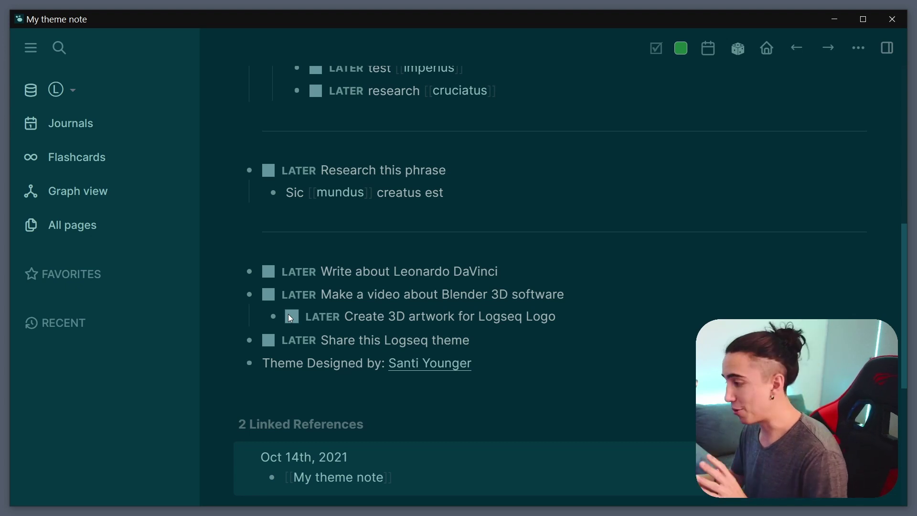
pyautogui.scroll(10, 282, 311)
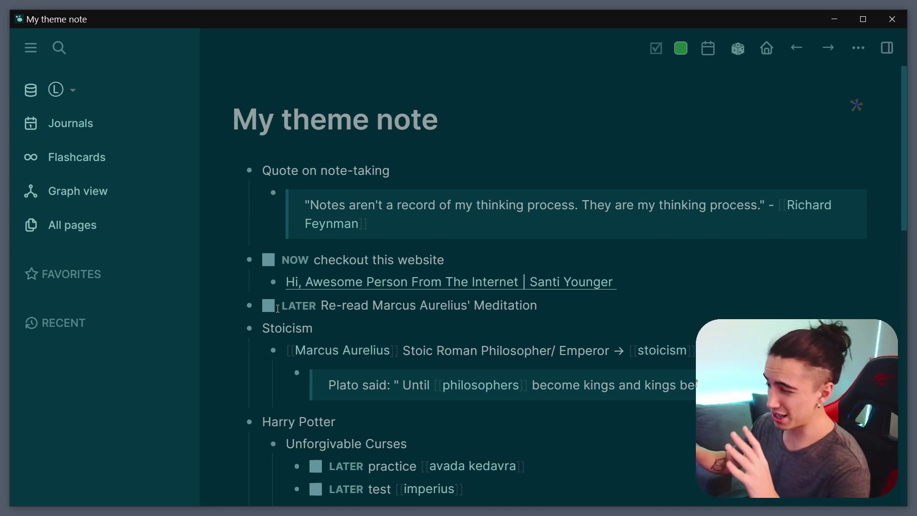
pyautogui.press('t')
pyautogui.press('t')
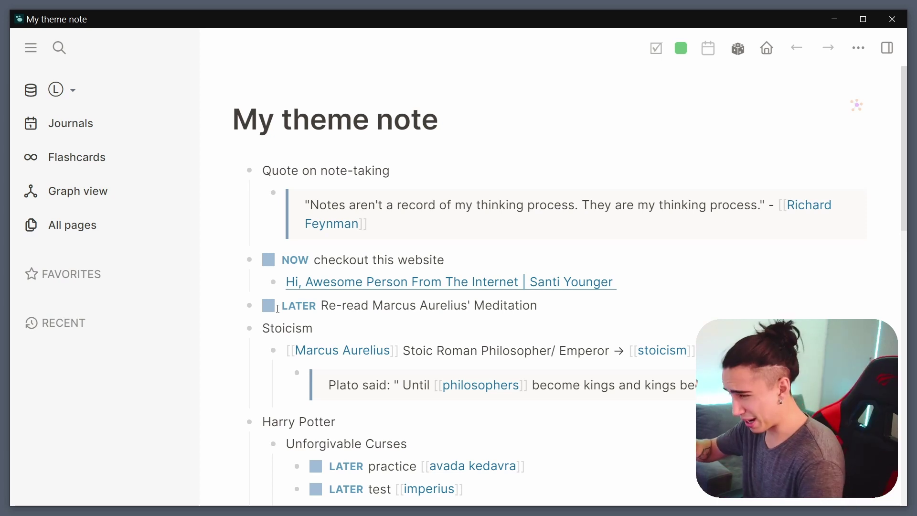
pyautogui.press('t')
pyautogui.press('t')
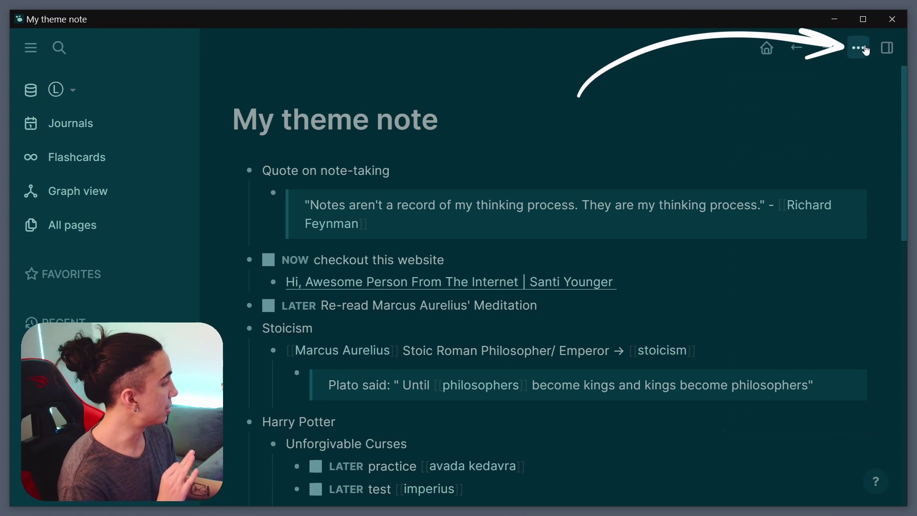
# - Enable Developer mode in Advanced settings, restart, and open the Plugins page
pyautogui.click(866, 50)
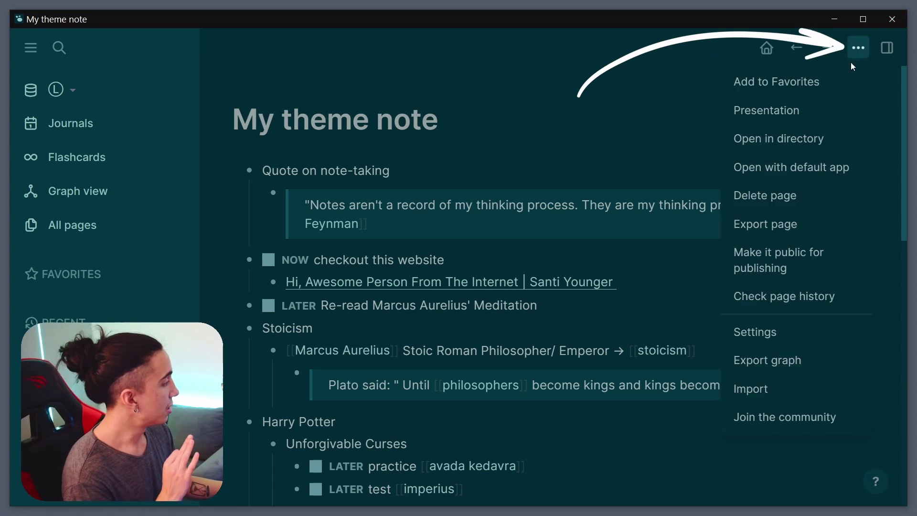
pyautogui.click(775, 333)
pyautogui.press('t')
pyautogui.press('t')
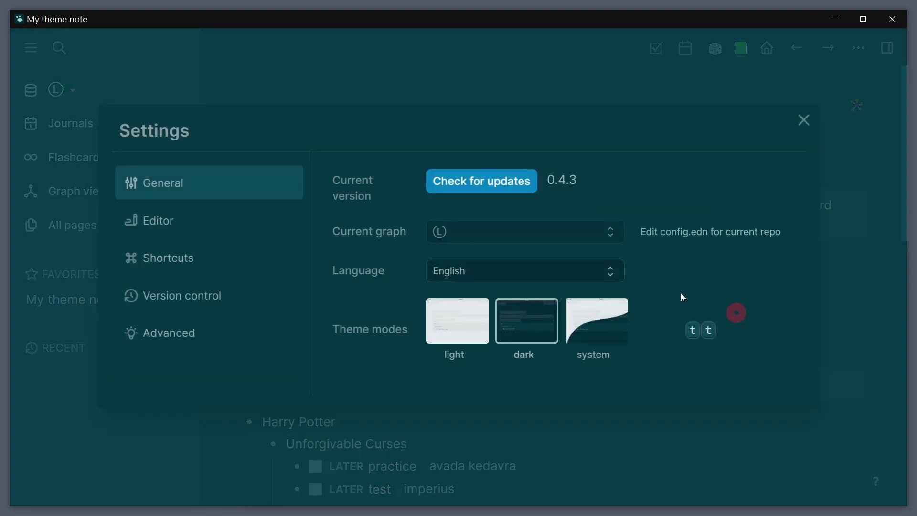
pyautogui.click(213, 200)
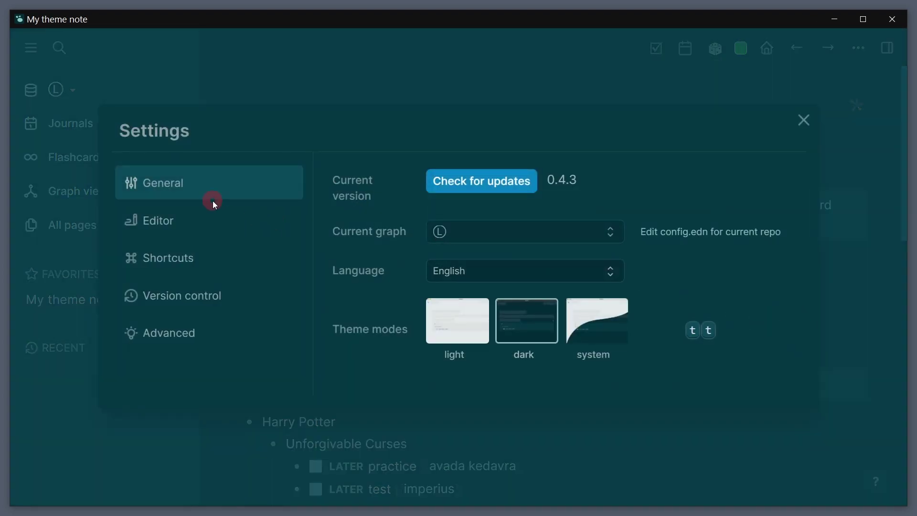
pyautogui.click(189, 342)
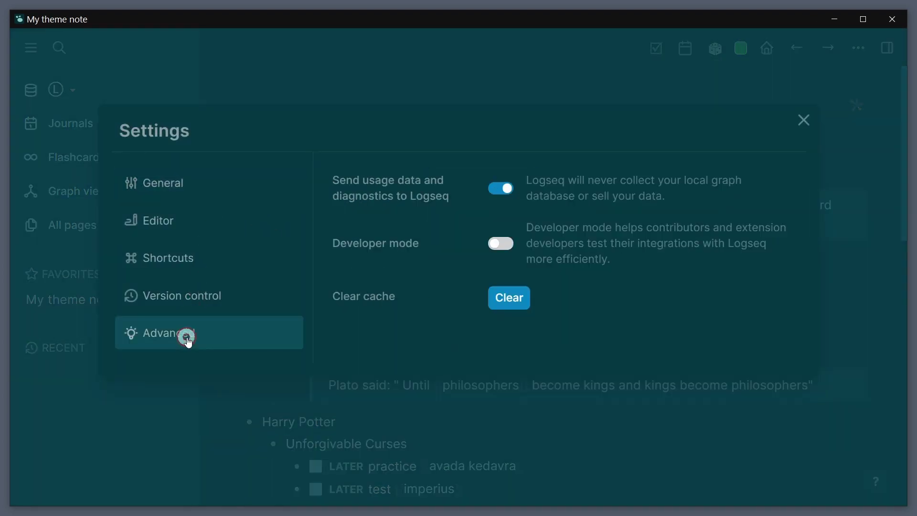
pyautogui.click(501, 244)
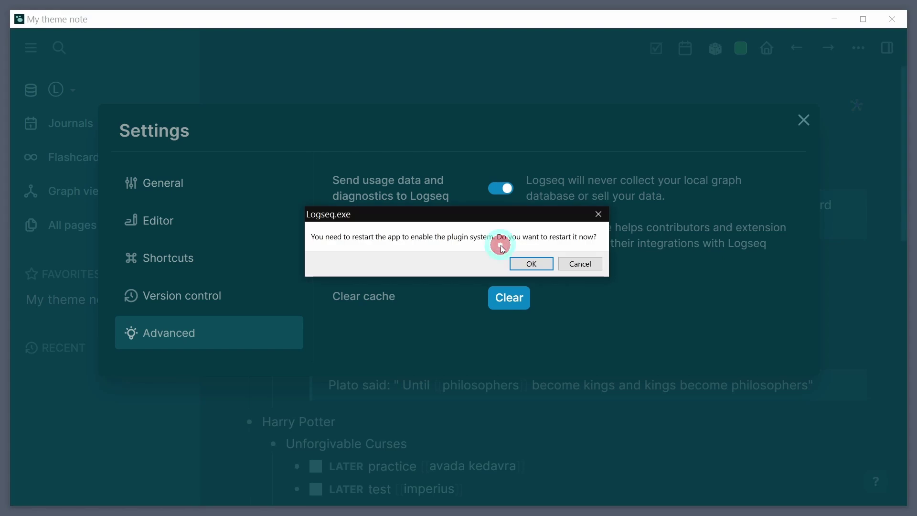
pyautogui.click(530, 264)
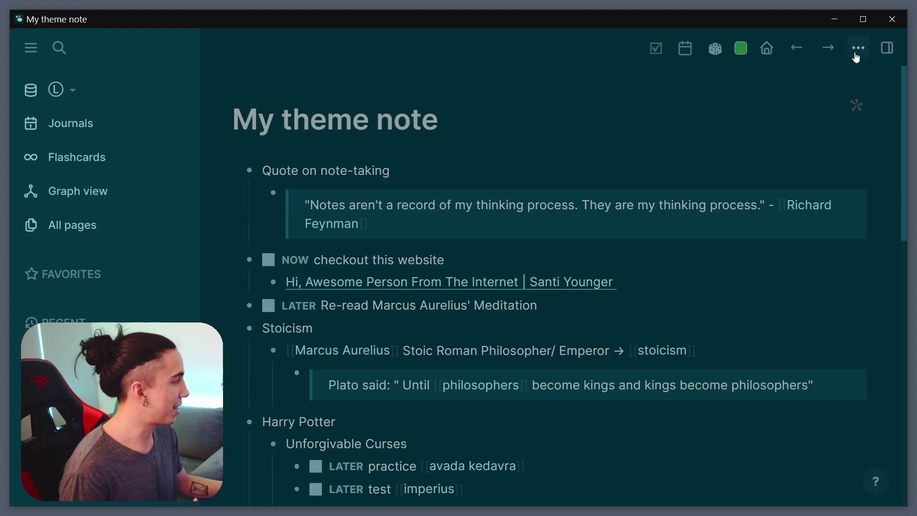
pyautogui.click(857, 48)
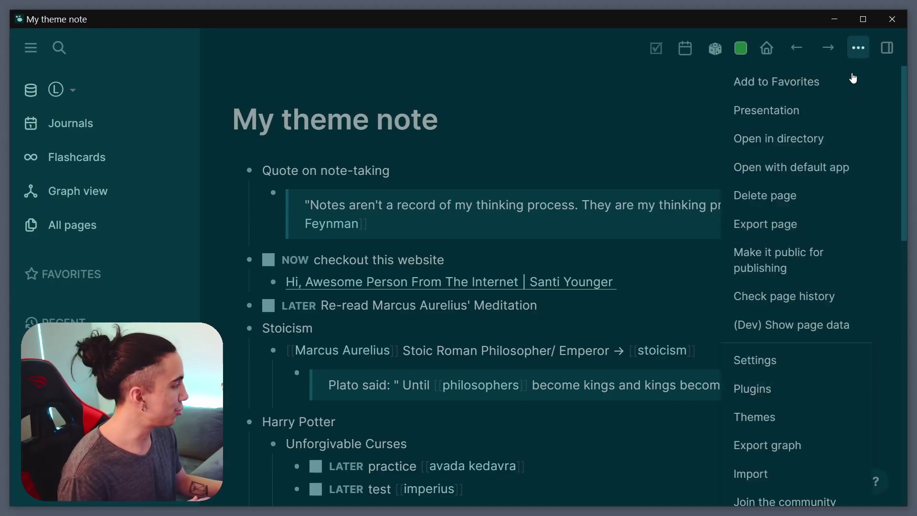
pyautogui.click(792, 391)
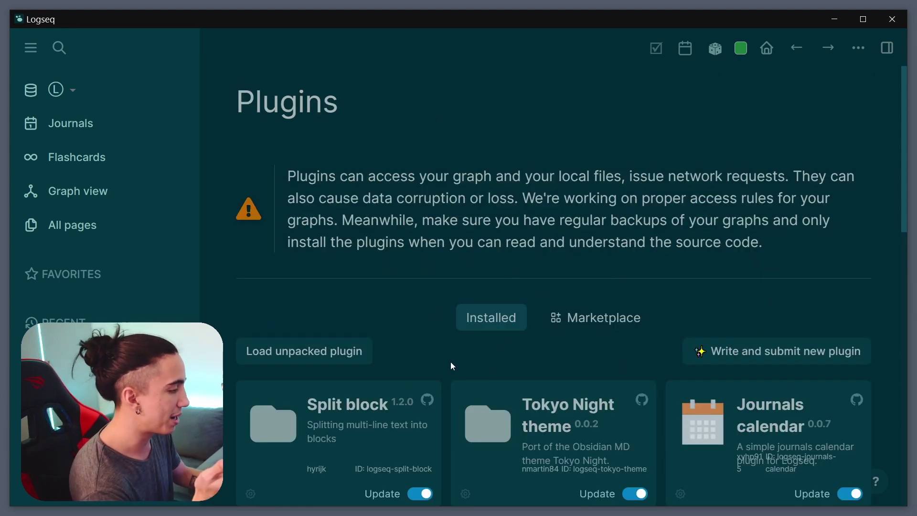
# - Browse the community theme cards in the plugin Marketplace
pyautogui.scroll(-5, 451, 362)
pyautogui.scroll(5, 451, 362)
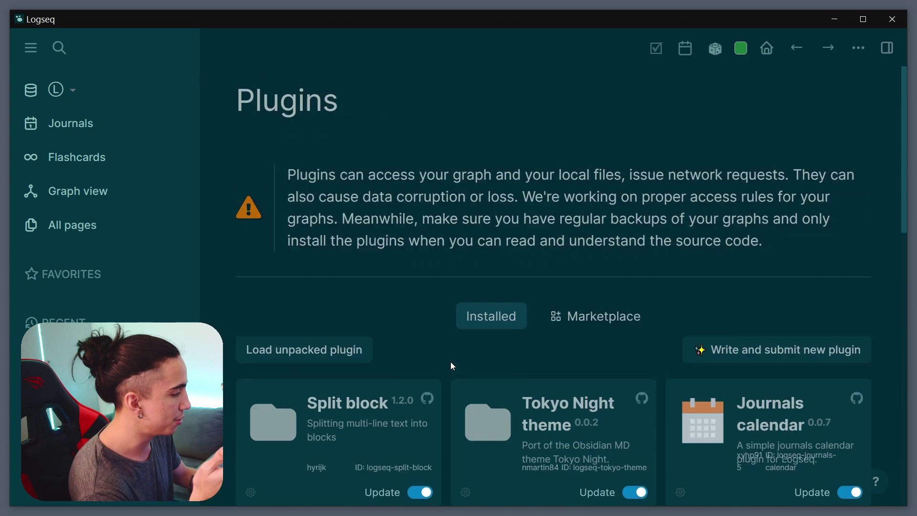
pyautogui.click(594, 319)
pyautogui.scroll(-5, 456, 355)
pyautogui.scroll(-5, 455, 352)
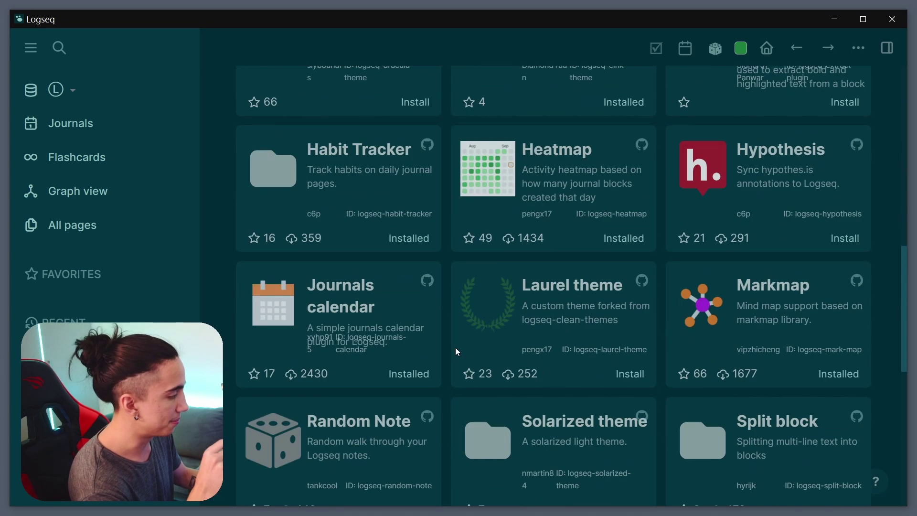
pyautogui.scroll(10, 455, 346)
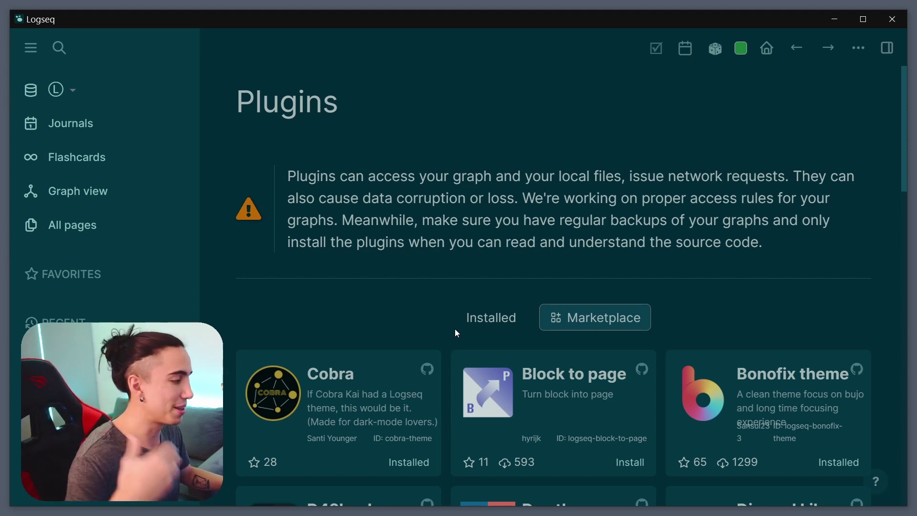
pyautogui.scroll(-4, 456, 332)
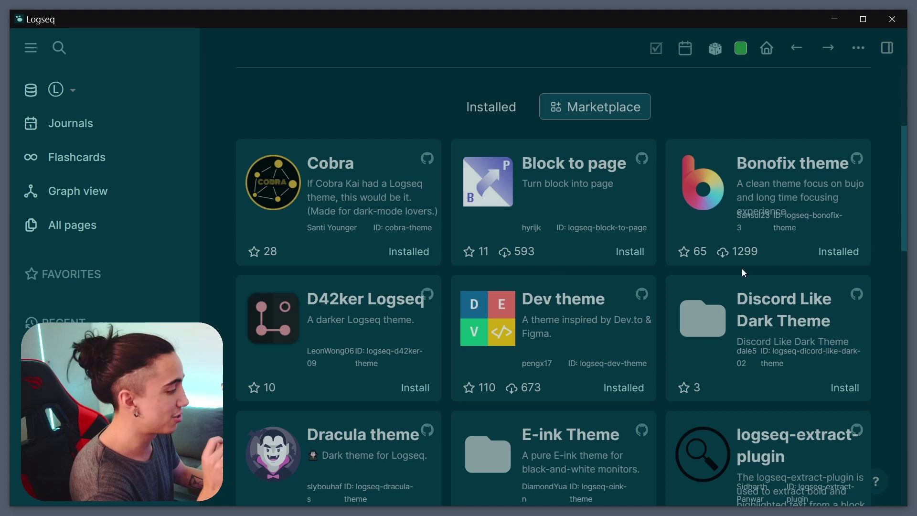
pyautogui.scroll(-2, 584, 302)
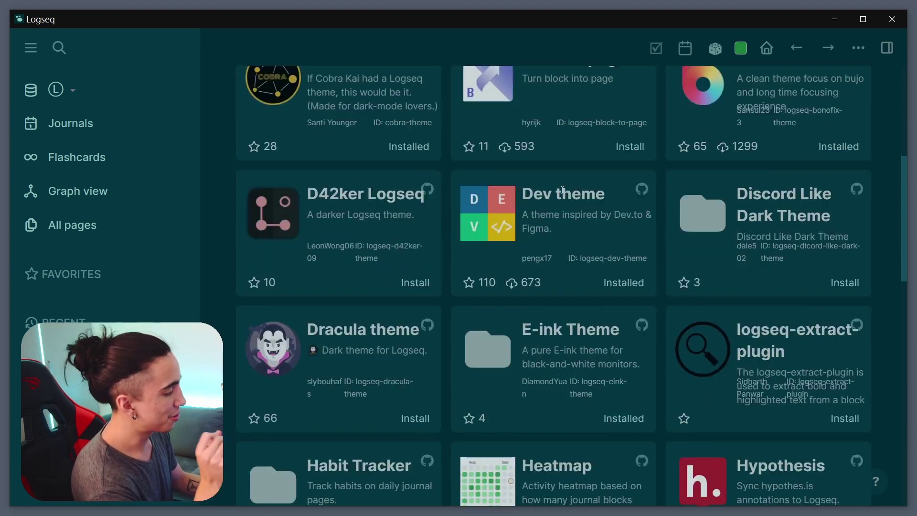
# - Highlight the Dev and Cobra theme titles among the marketplace cards
pyautogui.moveTo(558, 190); pyautogui.dragTo(599, 191)
pyautogui.scroll(-6, 577, 249)
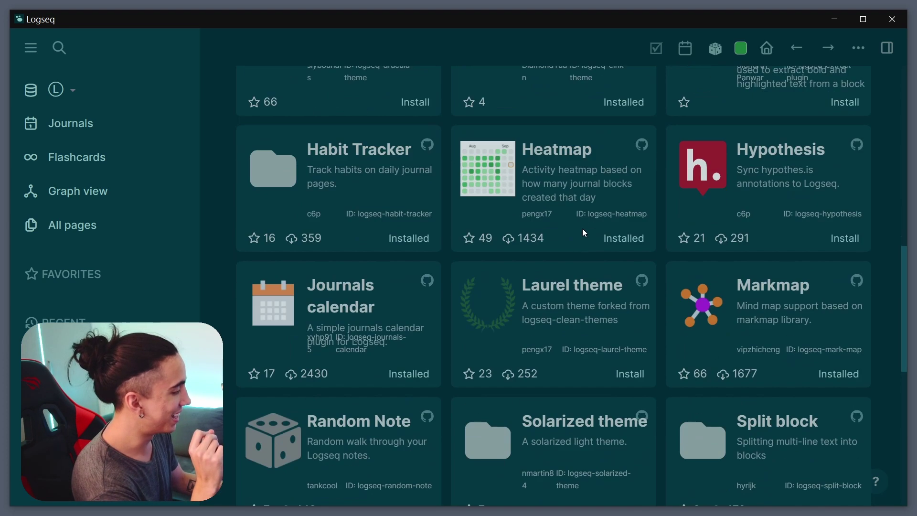
pyautogui.scroll(12, 582, 228)
pyautogui.scroll(-4, 306, 356)
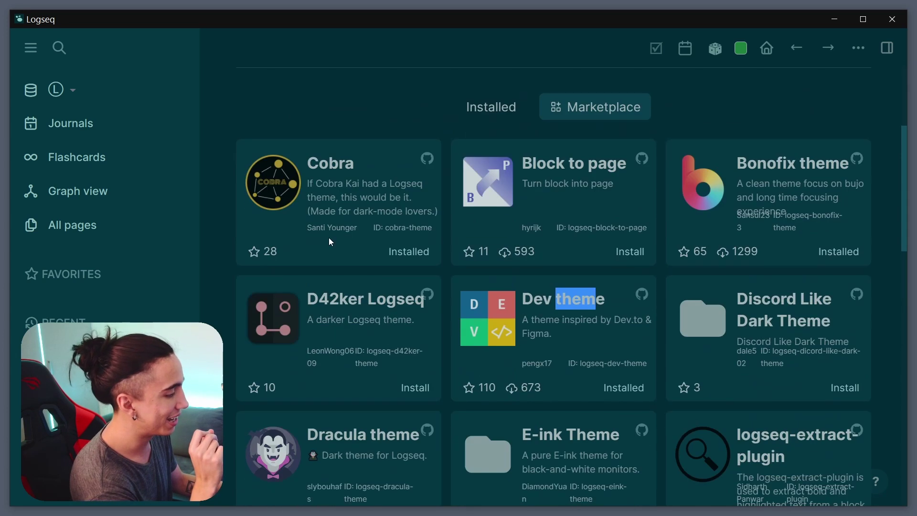
pyautogui.doubleClick(330, 165)
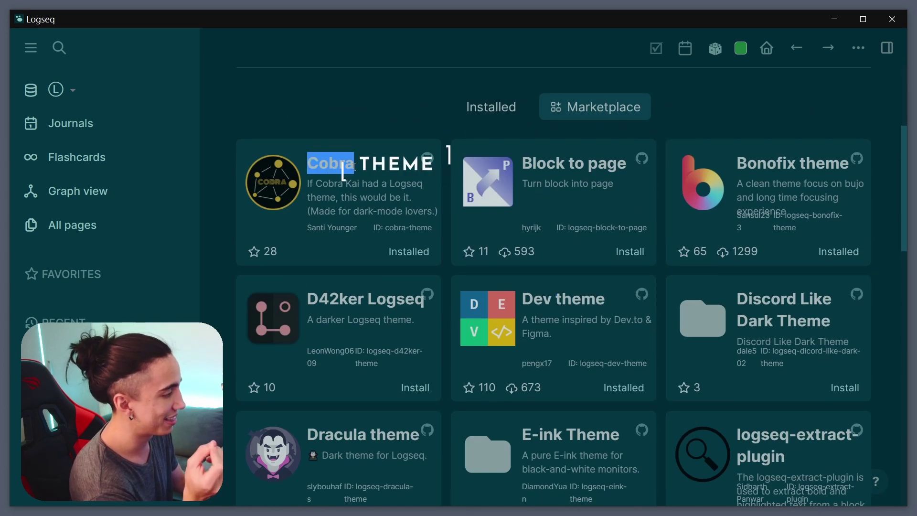
pyautogui.click(353, 166)
pyautogui.moveTo(353, 165); pyautogui.dragTo(329, 164)
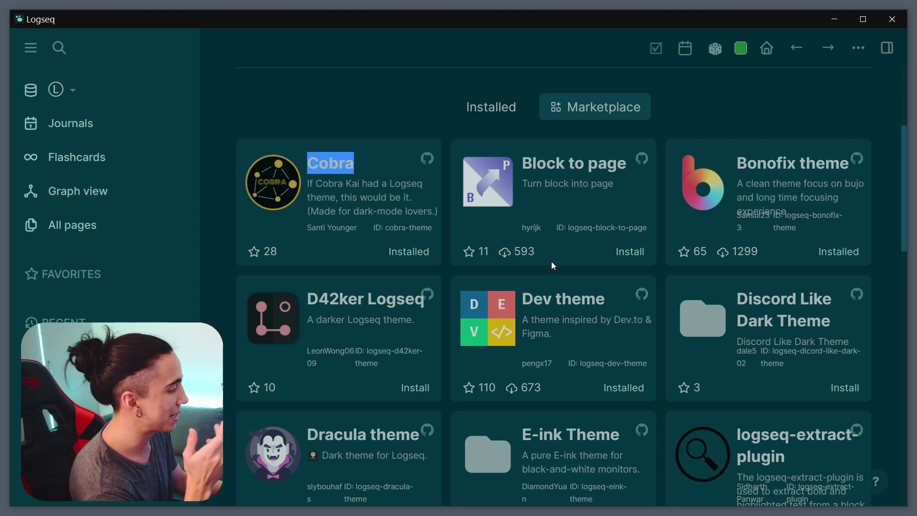
pyautogui.scroll(-4, 551, 262)
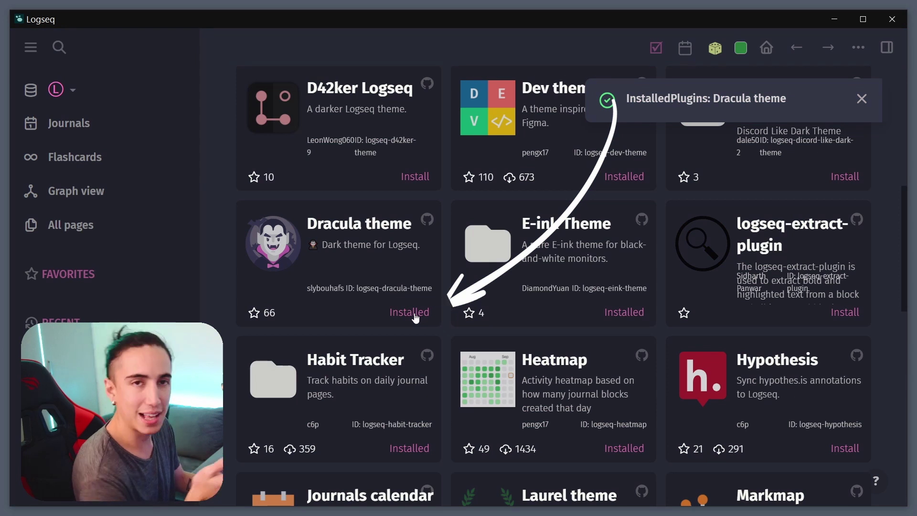
# - Show the installed plugins and highlight Cobra's title and version 0.1.0
pyautogui.scroll(8, 414, 315)
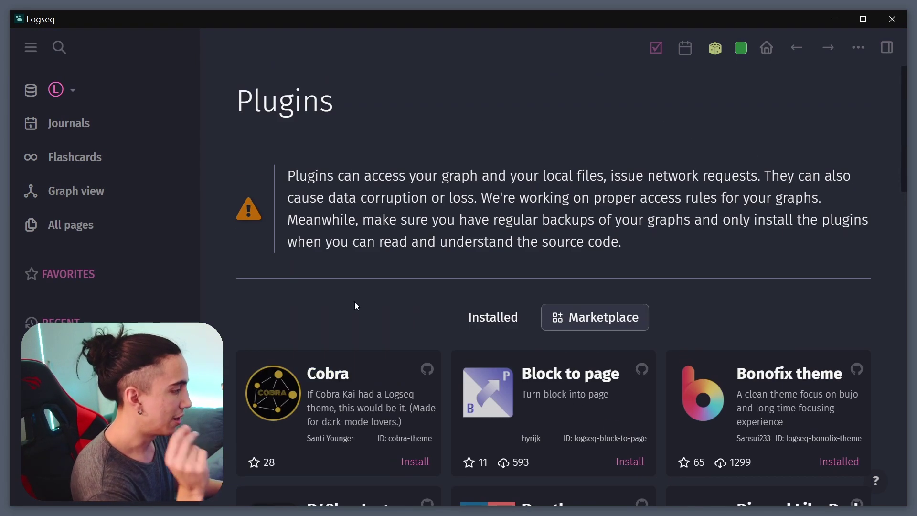
pyautogui.scroll(-4, 414, 340)
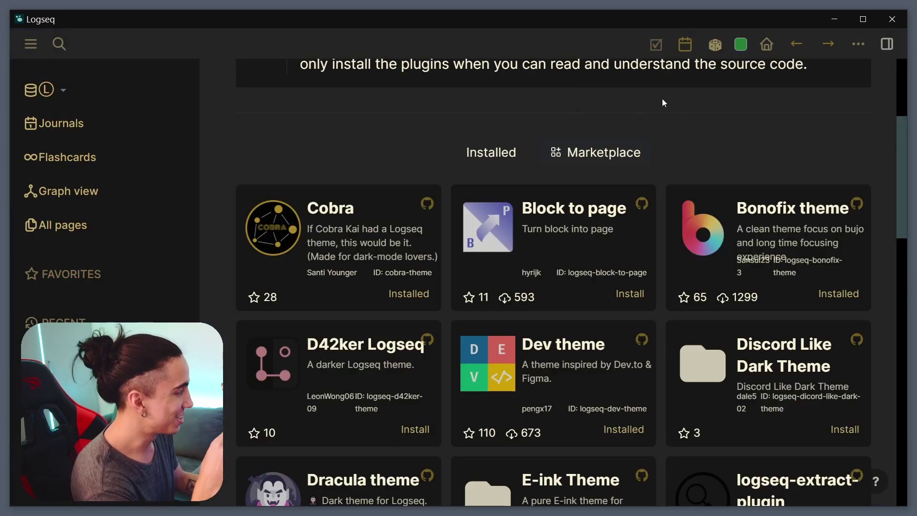
pyautogui.click(474, 152)
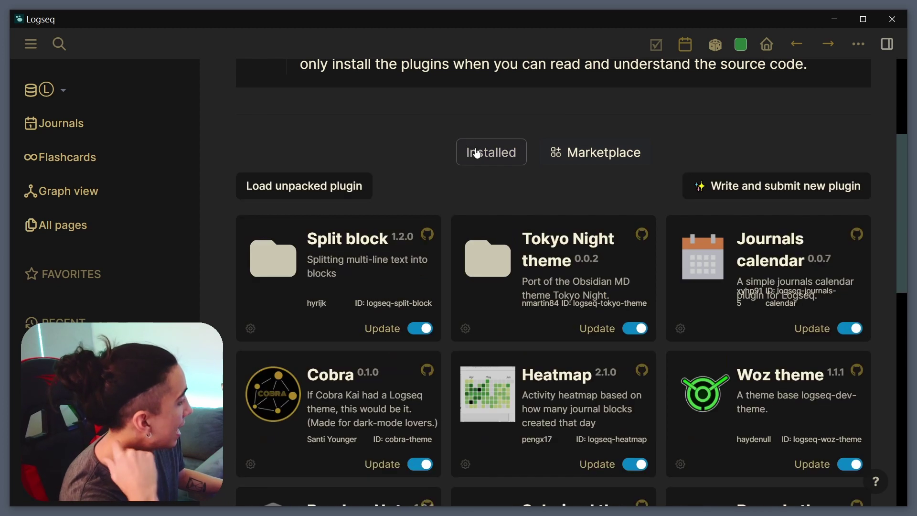
pyautogui.scroll(-4, 400, 322)
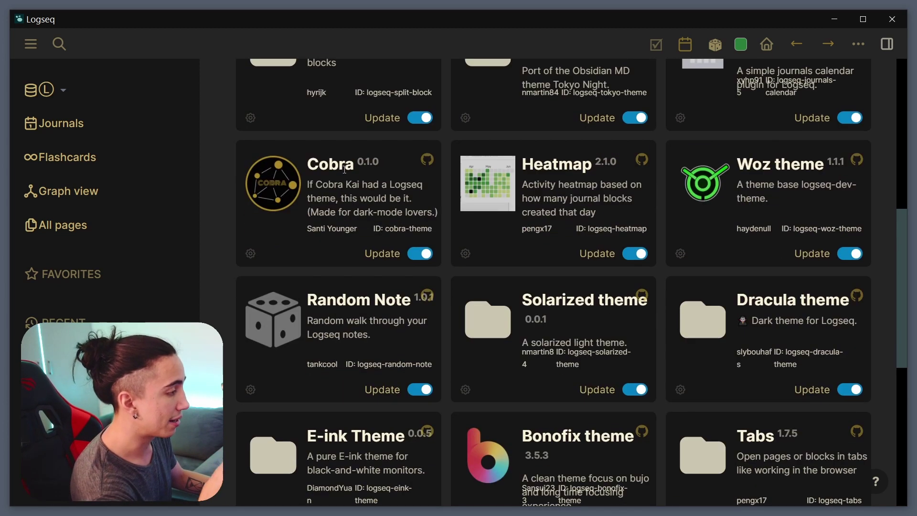
pyautogui.tripleClick(336, 165)
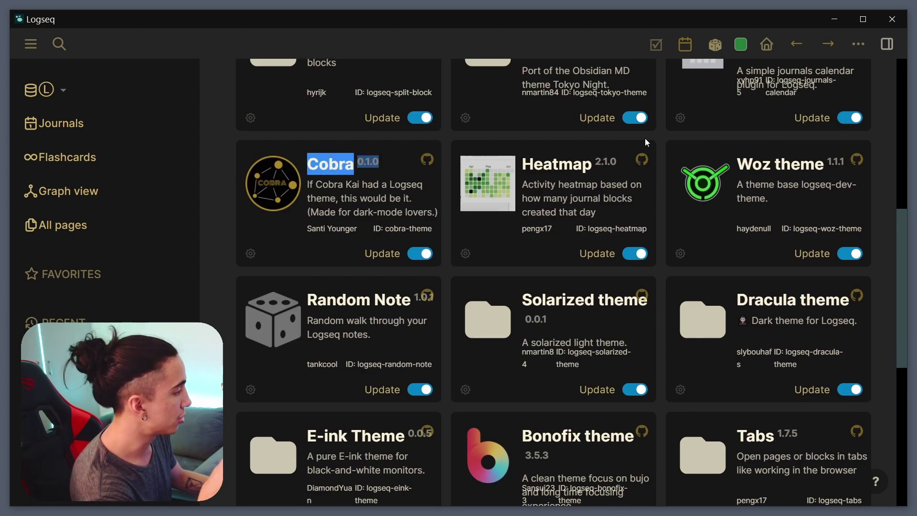
# - Select and then deselect the plugin security warning text
pyautogui.scroll(6, 487, 290)
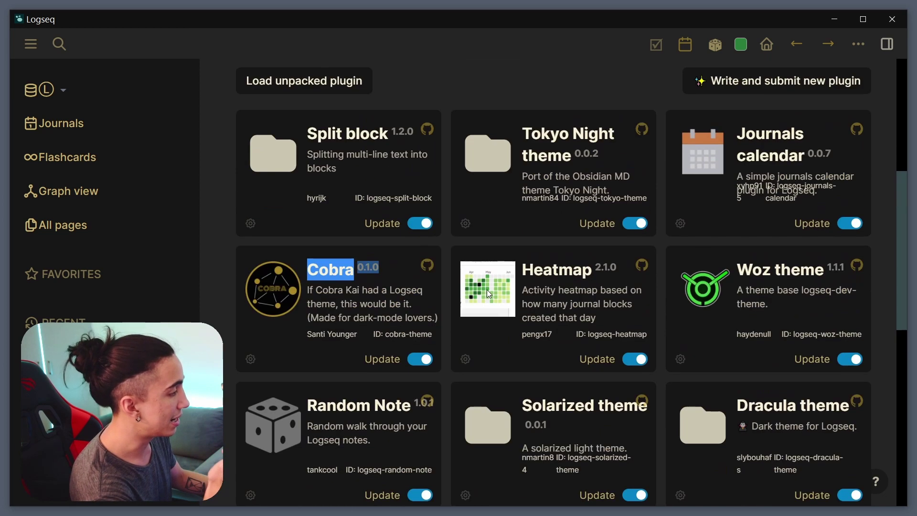
pyautogui.scroll(2, 492, 285)
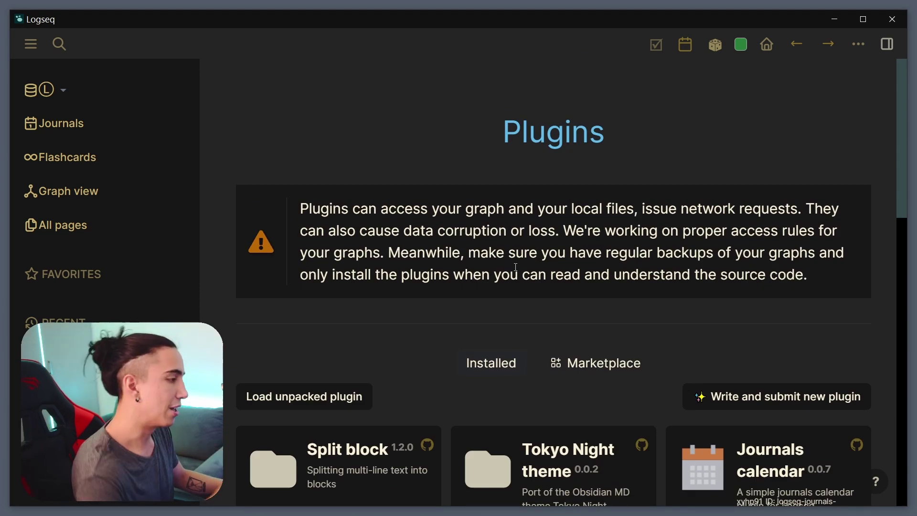
pyautogui.moveTo(301, 203); pyautogui.dragTo(788, 278)
pyautogui.click(810, 282)
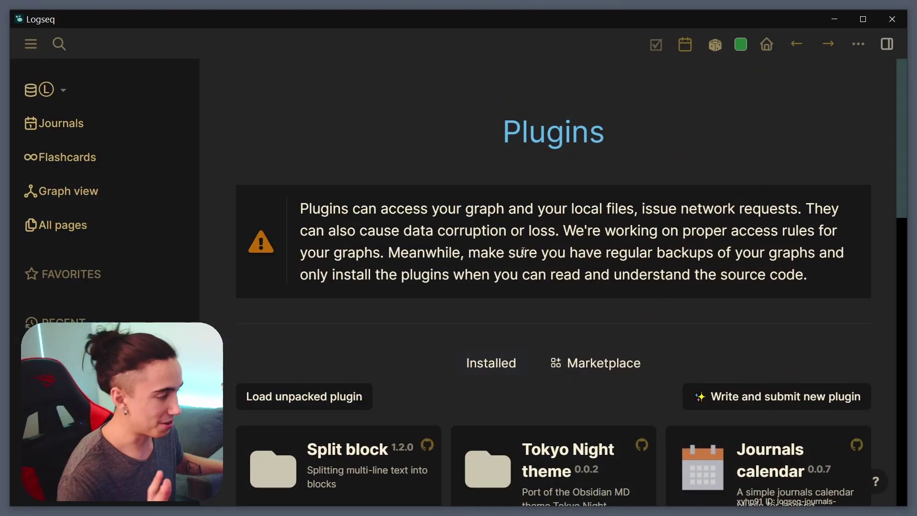
# - Expand Favorites in the sidebar and open the My theme note page
pyautogui.scroll(-4, 523, 254)
pyautogui.click(94, 273)
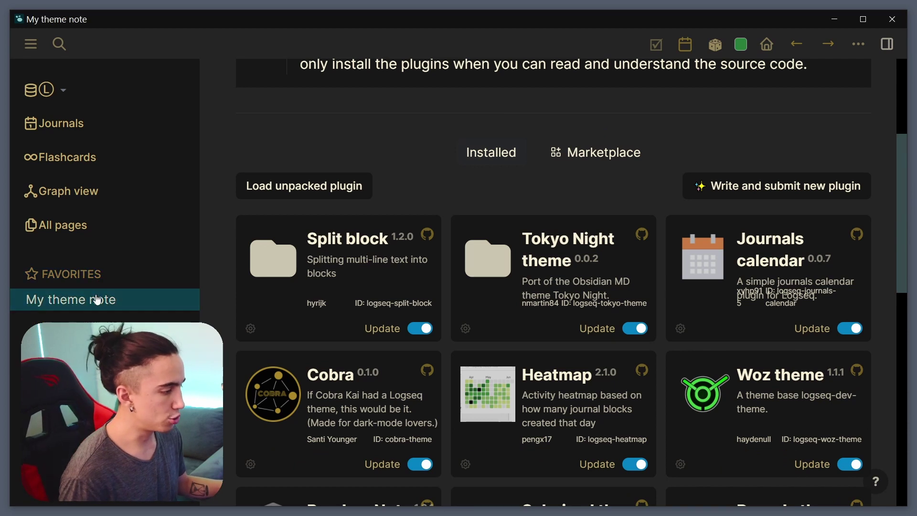
pyautogui.click(97, 298)
# - Scroll through My theme note, then bring up the page and app actions list
pyautogui.scroll(-5, 394, 325)
pyautogui.scroll(3, 390, 337)
pyautogui.scroll(2, 388, 340)
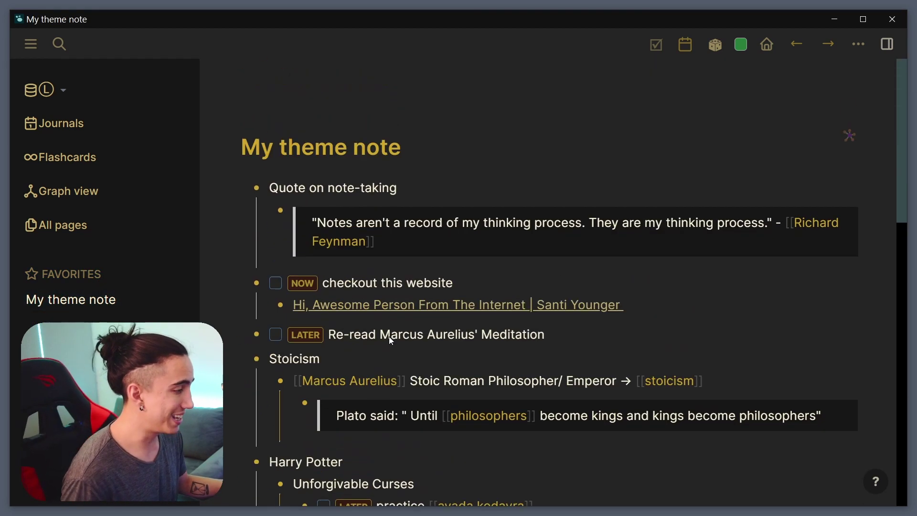
pyautogui.scroll(-2, 389, 339)
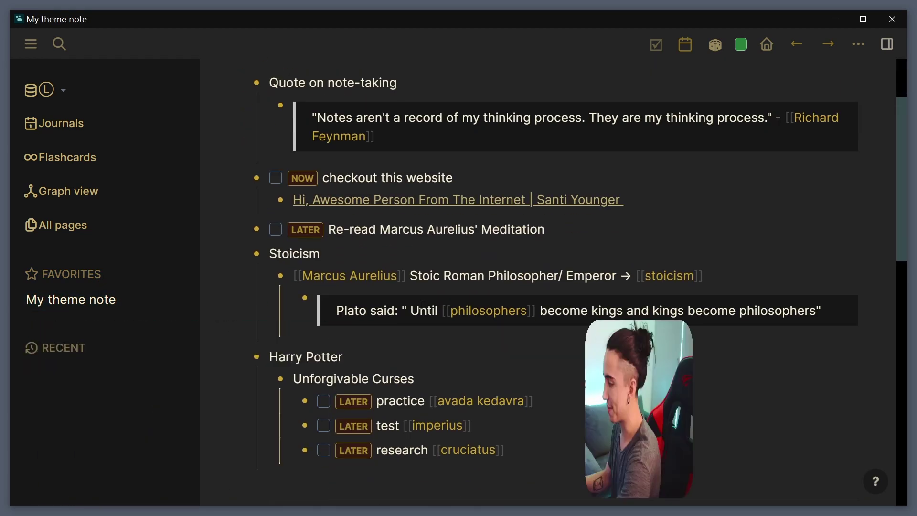
pyautogui.scroll(2, 452, 128)
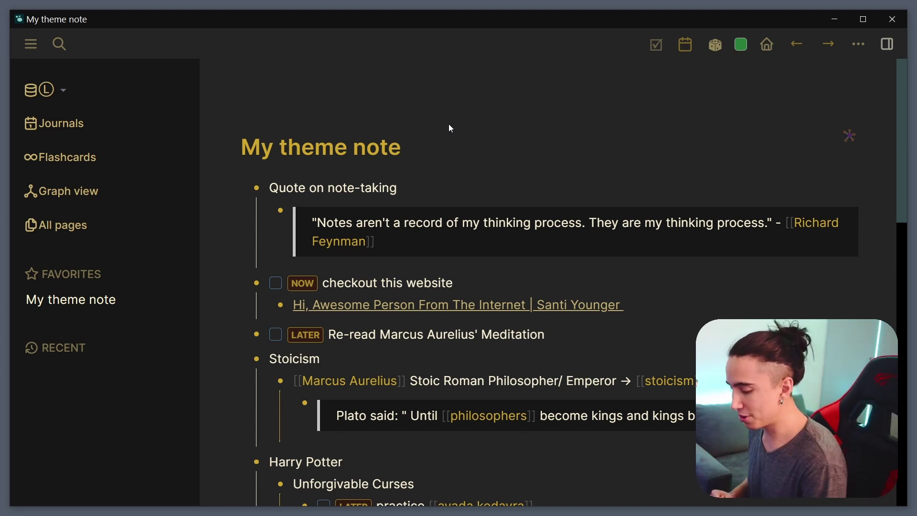
pyautogui.press('t')
pyautogui.press('t')
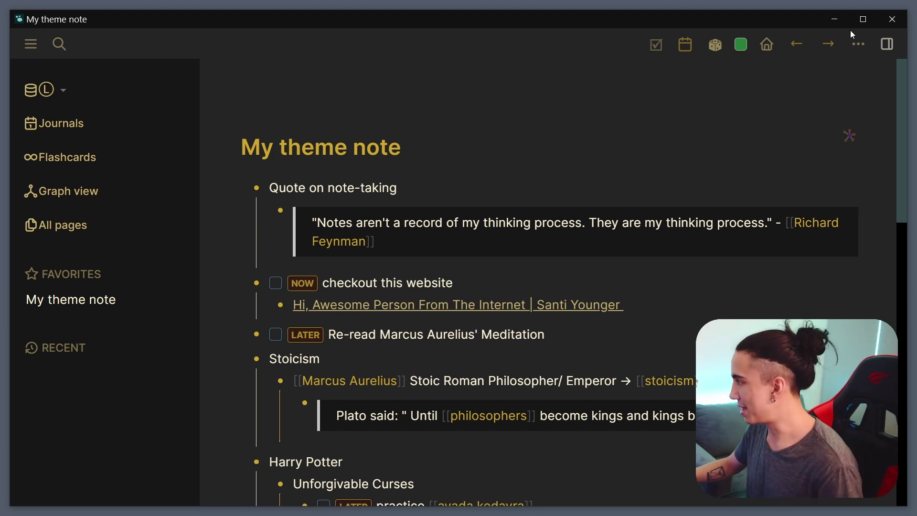
pyautogui.click(855, 45)
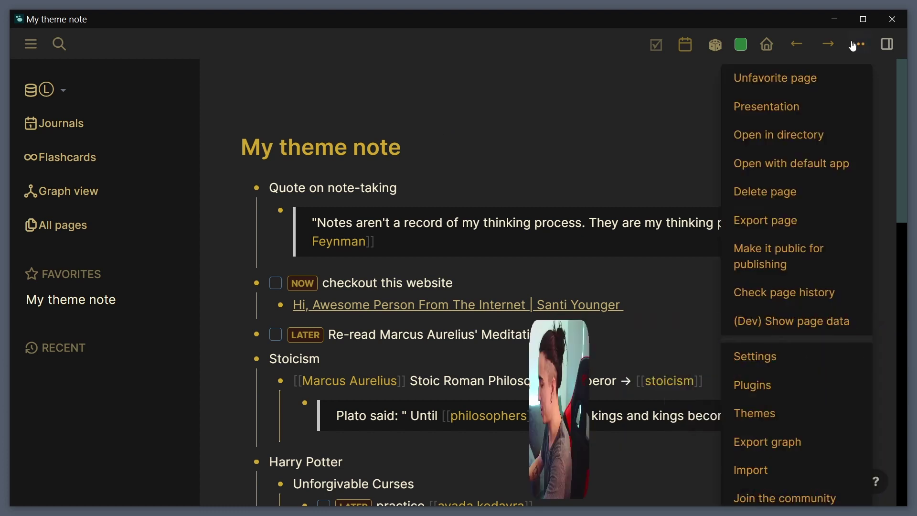
# - Apply the Default theme, then the experimental Bonofix theme
pyautogui.click(766, 419)
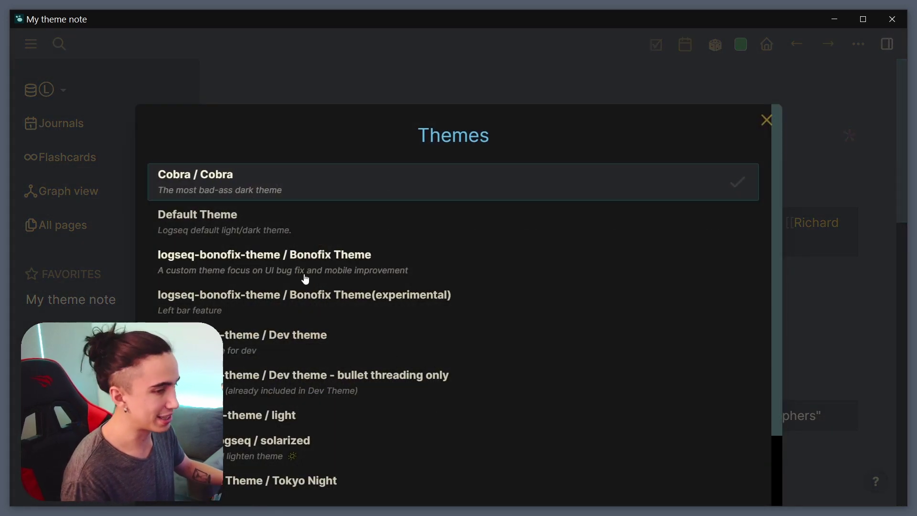
pyautogui.click(239, 228)
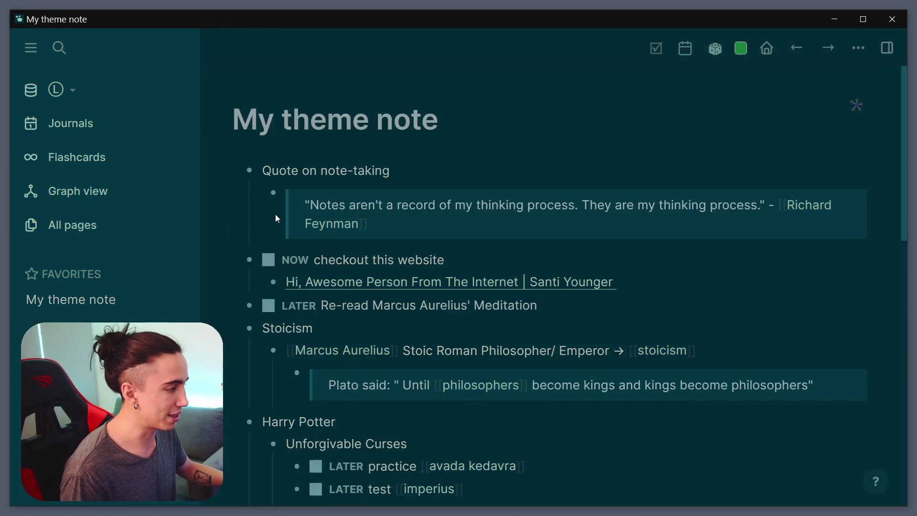
pyautogui.click(858, 48)
pyautogui.click(773, 419)
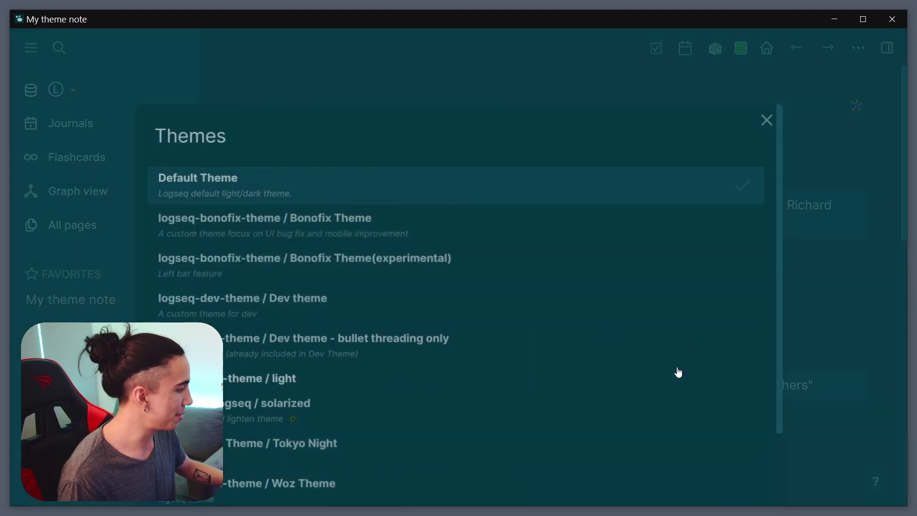
pyautogui.click(301, 272)
# - Try the Solarized theme, then settle on Tokyo Night
pyautogui.click(774, 50)
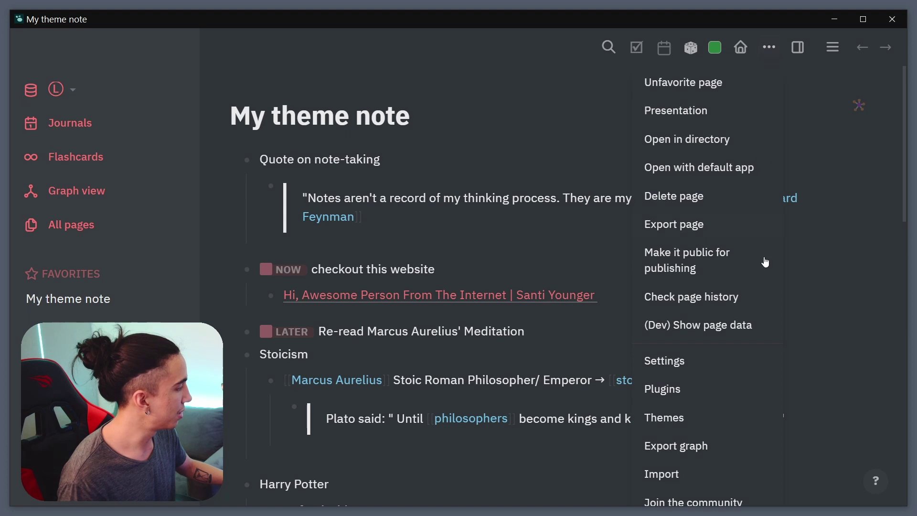
pyautogui.click(672, 426)
pyautogui.click(305, 404)
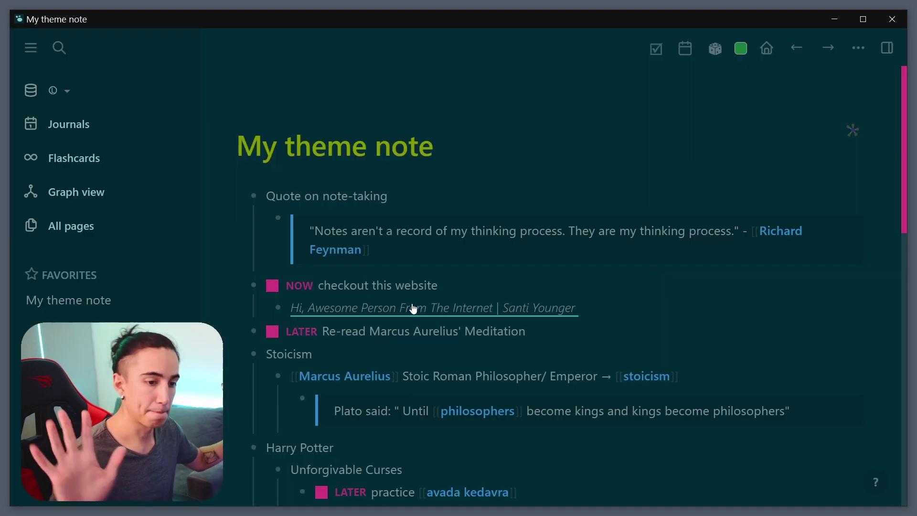
pyautogui.press('t')
pyautogui.press('i')
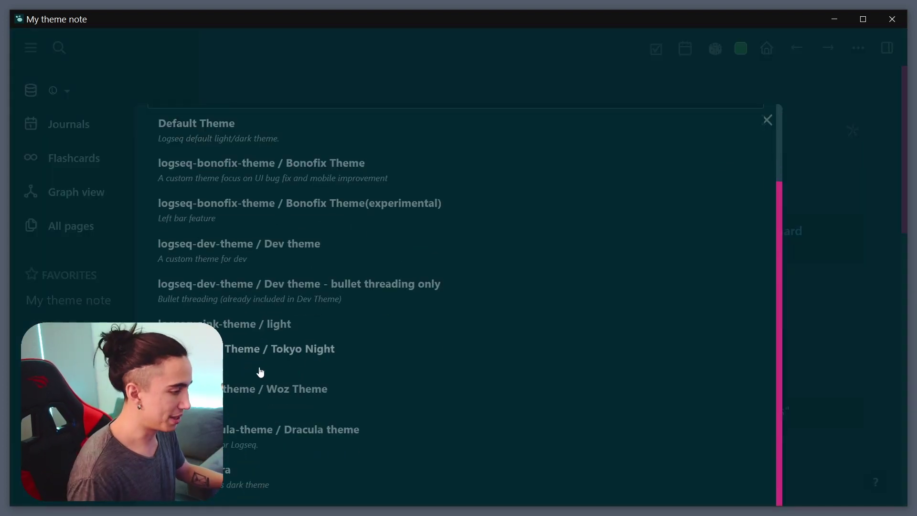
pyautogui.click(235, 374)
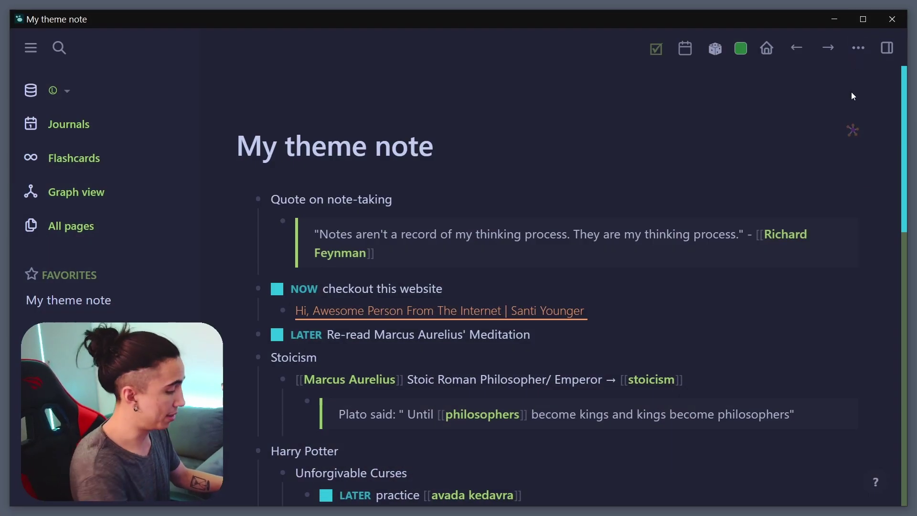
pyautogui.click(860, 48)
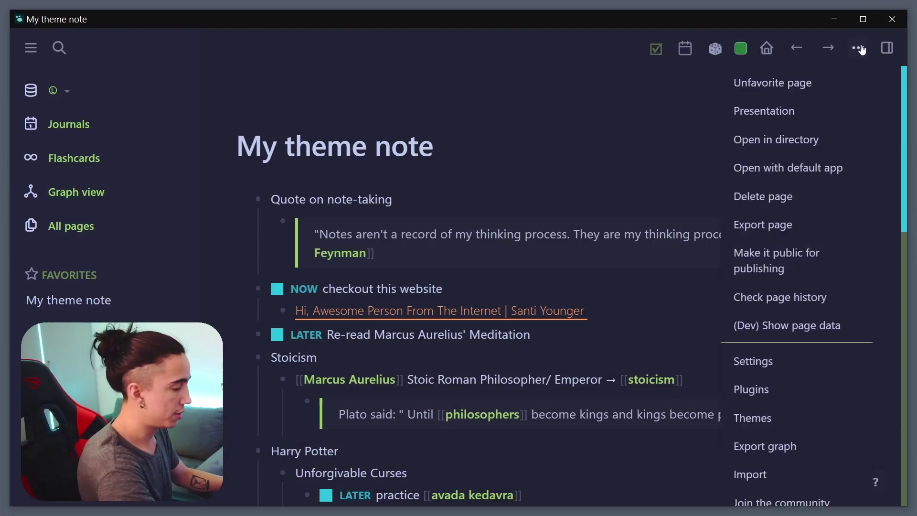
# - Scroll the installed theme plugins on the Plugins page to check for updates
pyautogui.click(762, 393)
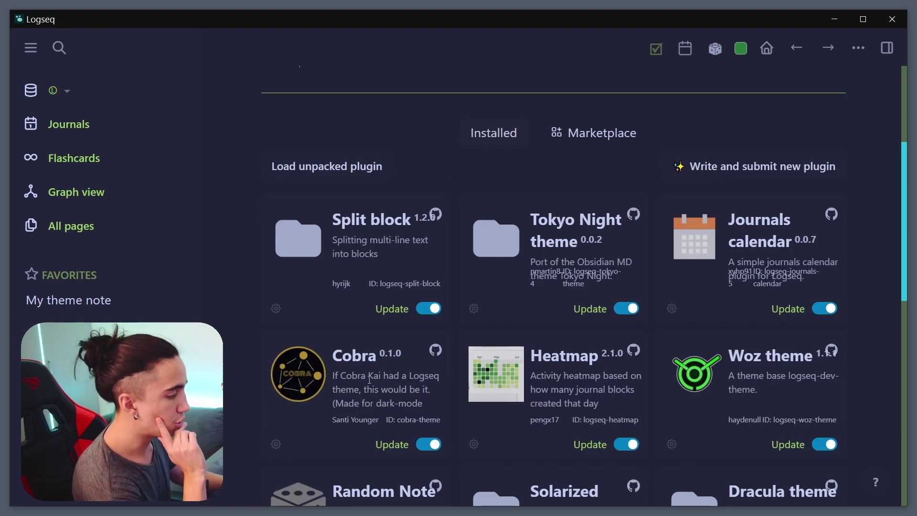
pyautogui.scroll(-3, 369, 380)
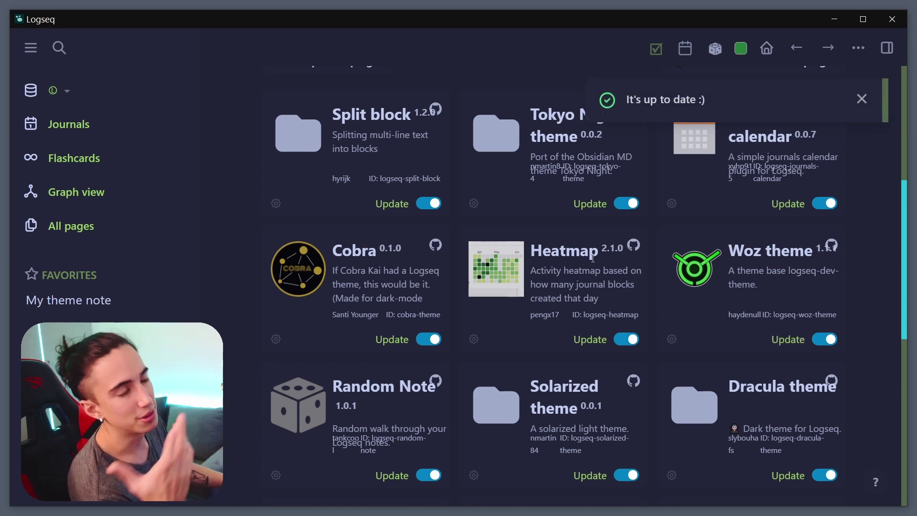
pyautogui.scroll(-4, 592, 268)
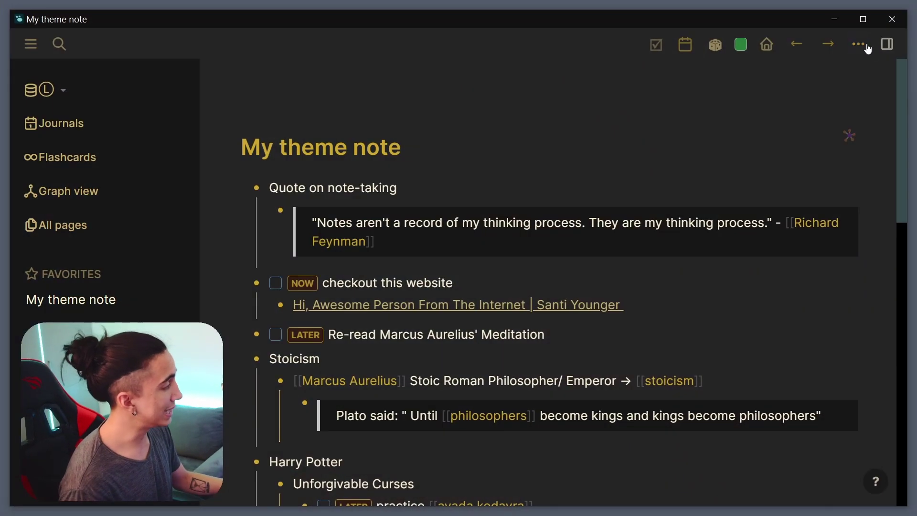
# - Uninstall the Cobra theme from the installed plugins and confirm
pyautogui.click(856, 50)
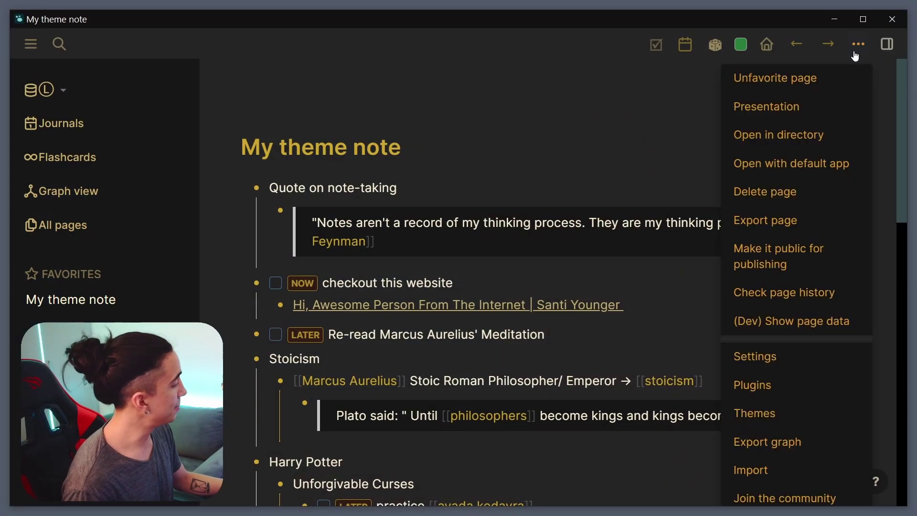
pyautogui.click(750, 385)
pyautogui.scroll(-5, 334, 286)
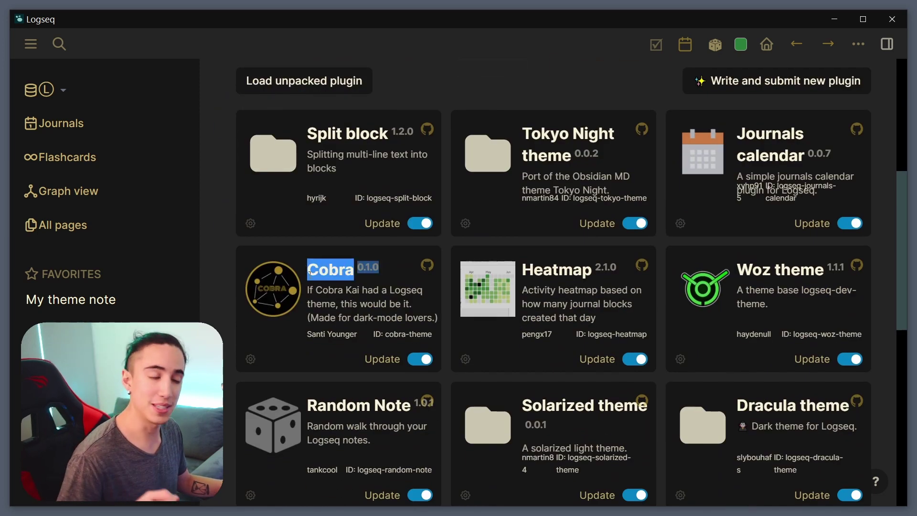
pyautogui.moveTo(251, 359)
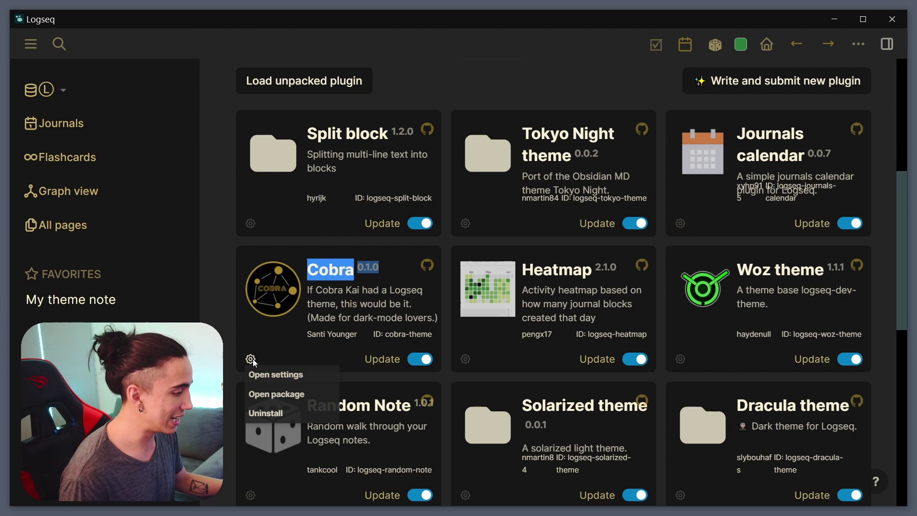
pyautogui.click(265, 411)
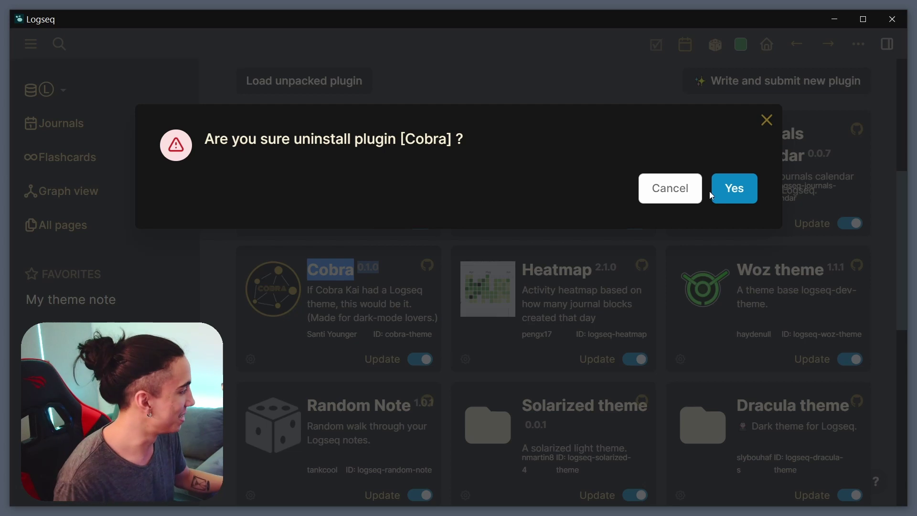
pyautogui.click(735, 188)
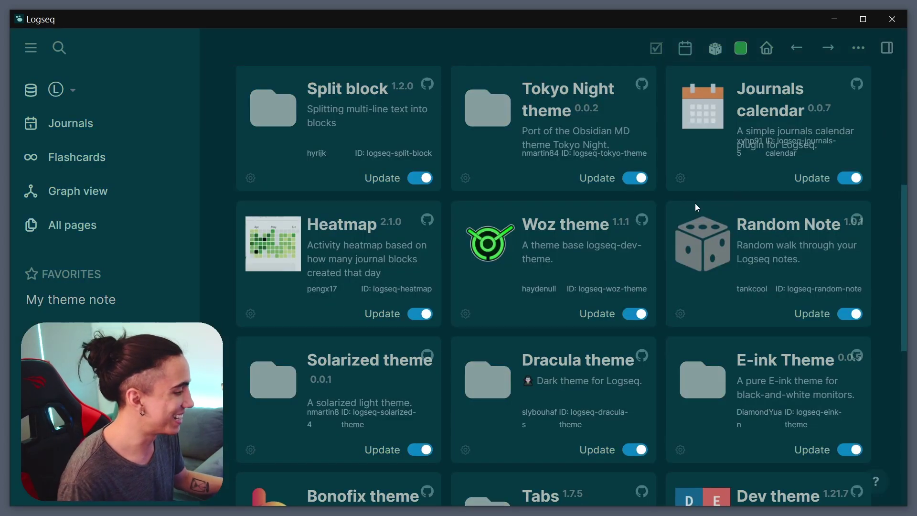
pyautogui.scroll(5, 610, 246)
pyautogui.click(583, 313)
# - Scroll the marketplace to check Cobra, Dracula, Heatmap and Woz theme show Installed
pyautogui.scroll(-4, 588, 322)
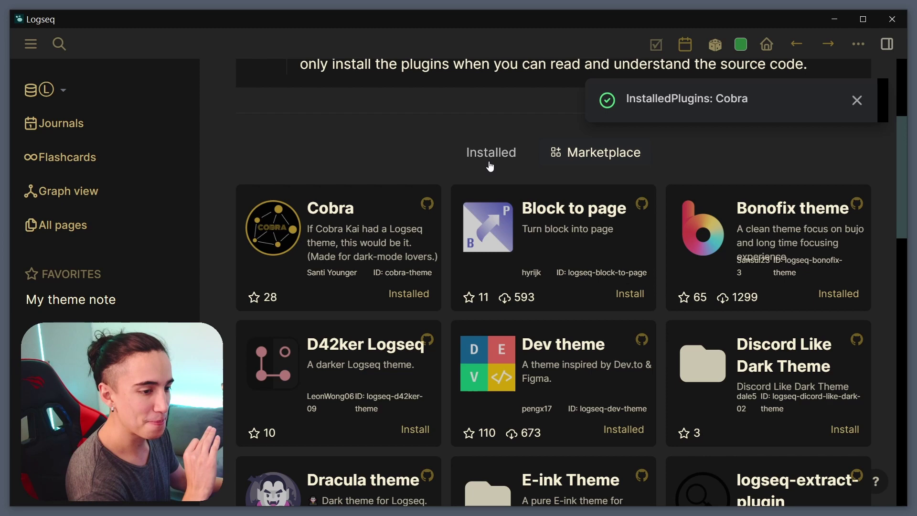
pyautogui.scroll(-4, 642, 354)
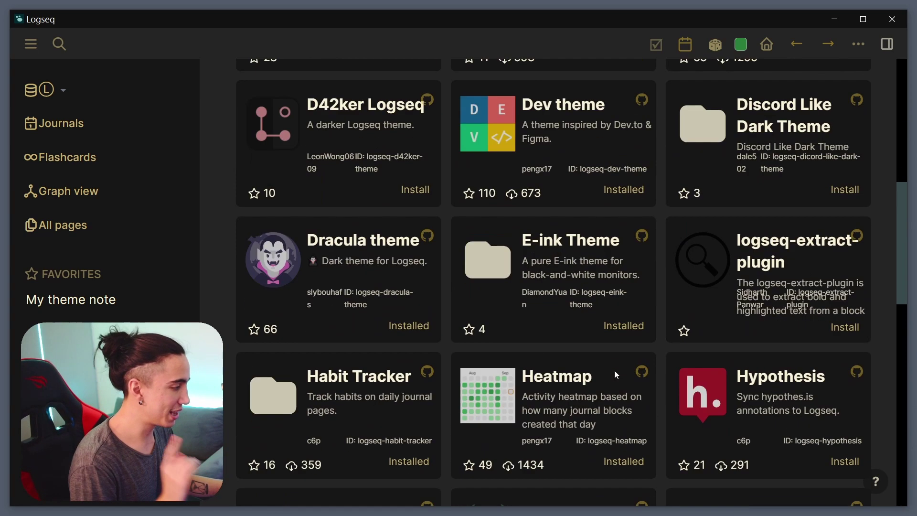
pyautogui.scroll(-10, 614, 371)
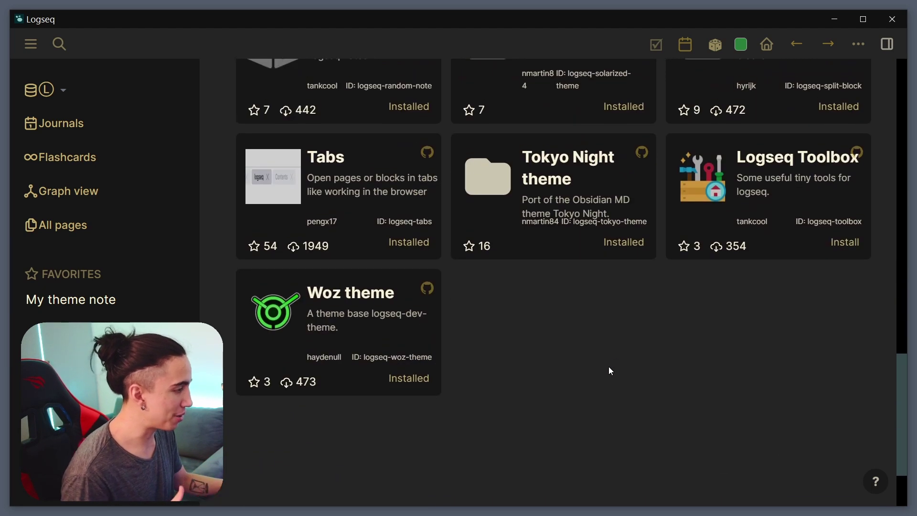
pyautogui.scroll(15, 608, 367)
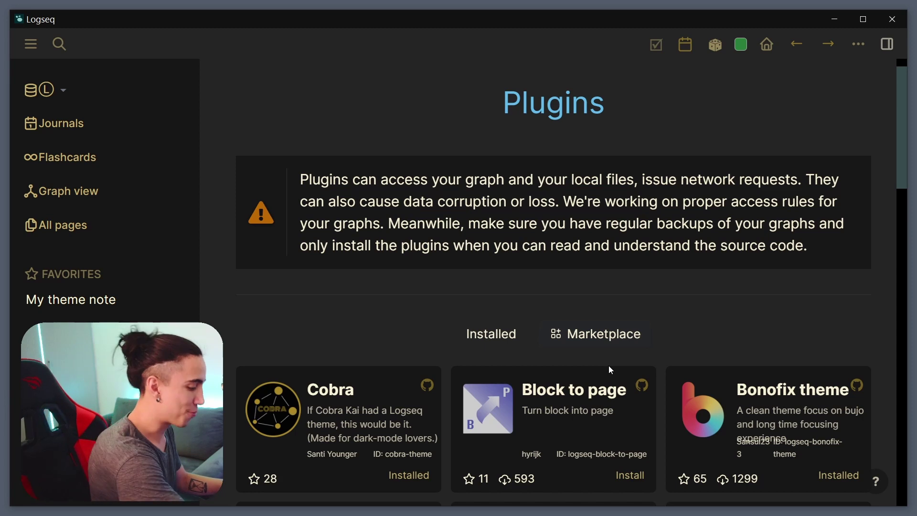